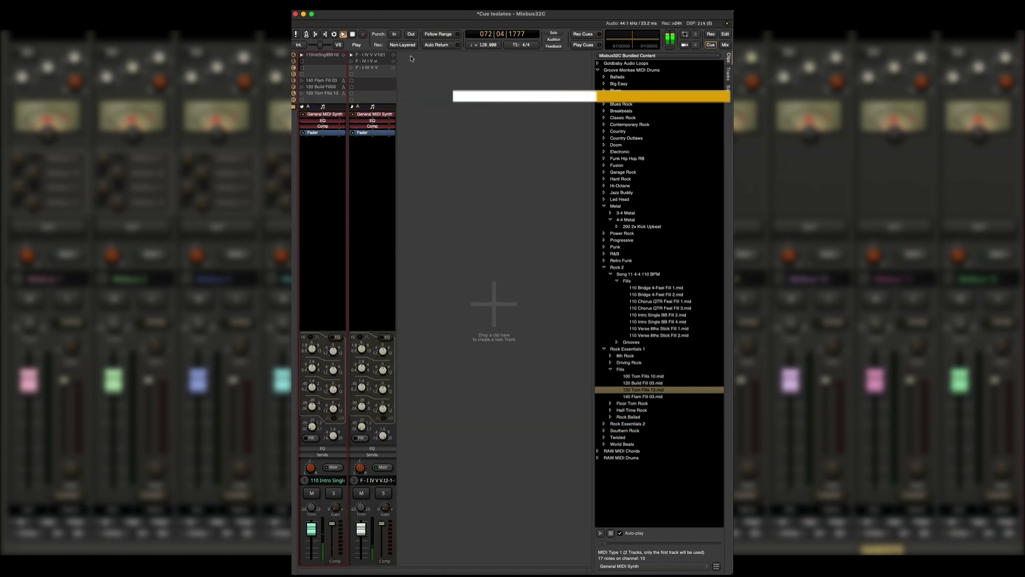
- Stop playback of the drum fill and chord progression clips in the Cue window
{"action": "key", "text": "space"}
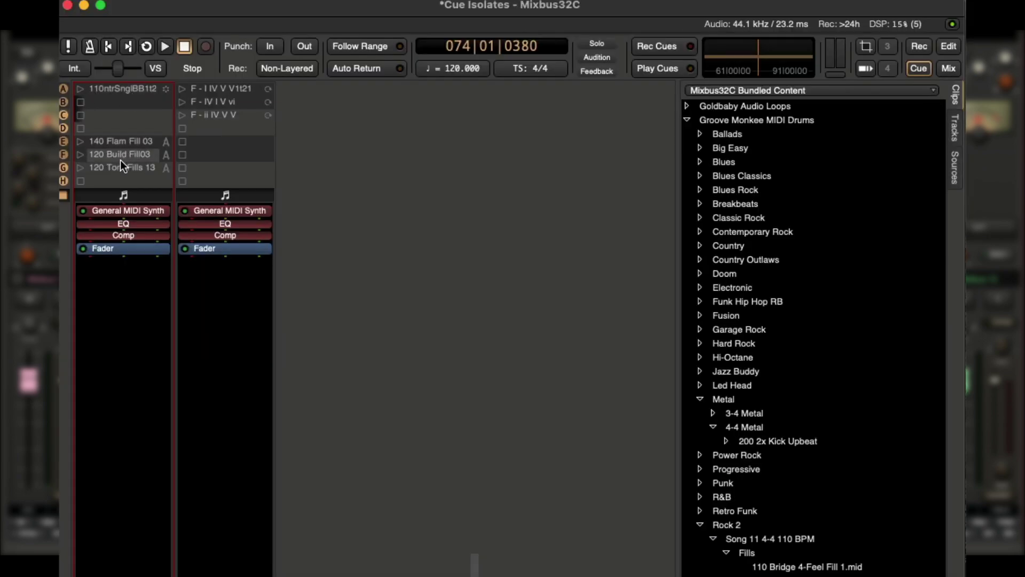
- In the Editor, visit cue markers B and C, then park the playhead before cue A
{"action": "key", "text": "alt+e"}
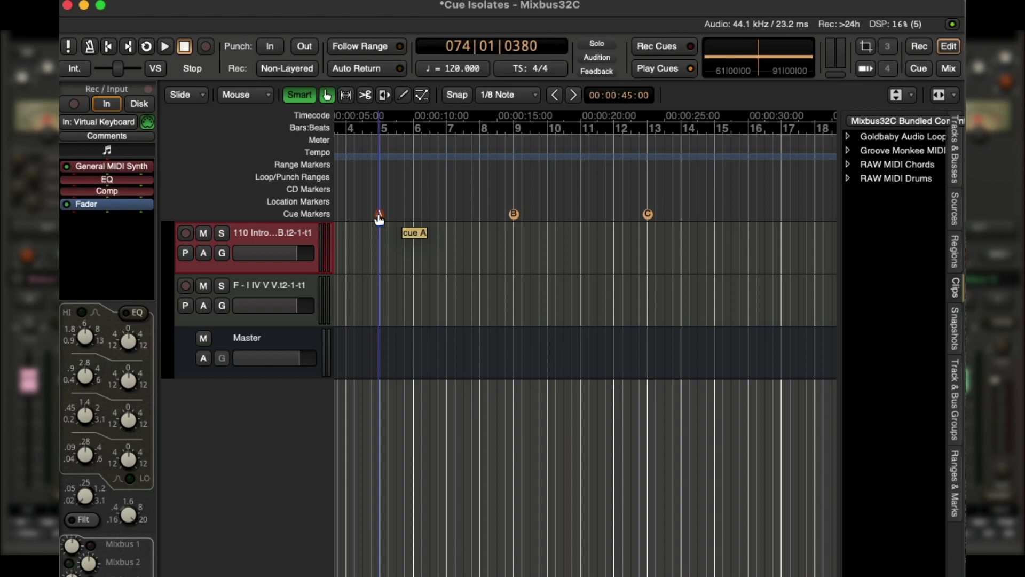
{"action": "left_click", "coordinate": [510, 221]}
{"action": "left_click", "coordinate": [648, 215]}
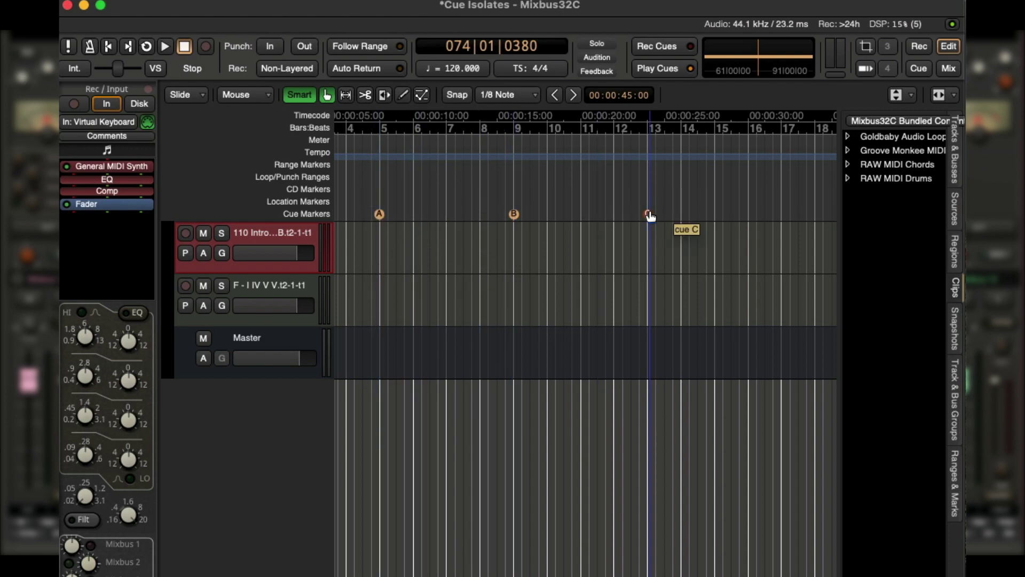
{"action": "left_click", "coordinate": [366, 198]}
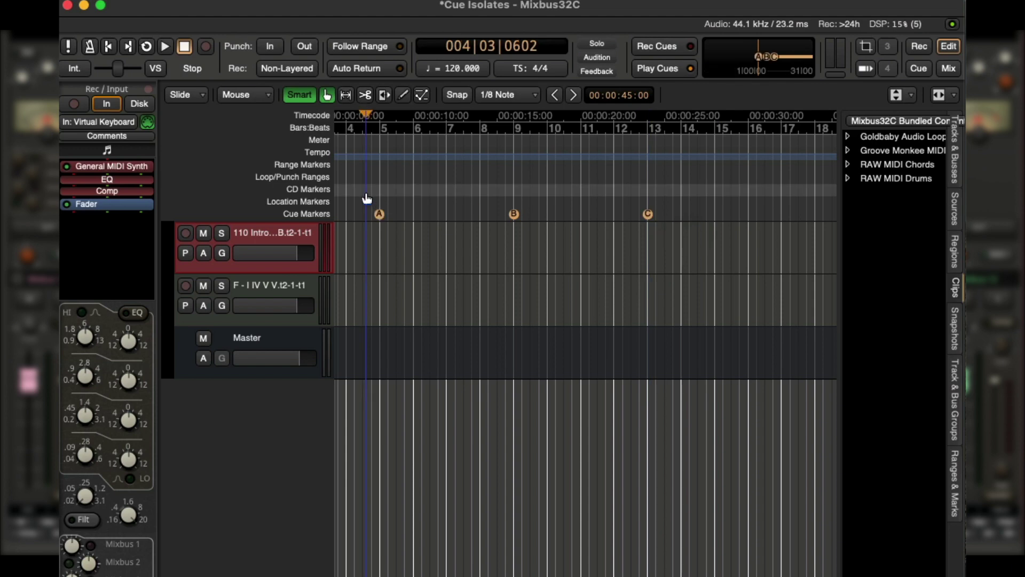
- Play the timeline from bar 4 through cues A and B, stopping near bar 11
{"action": "key", "text": "space"}
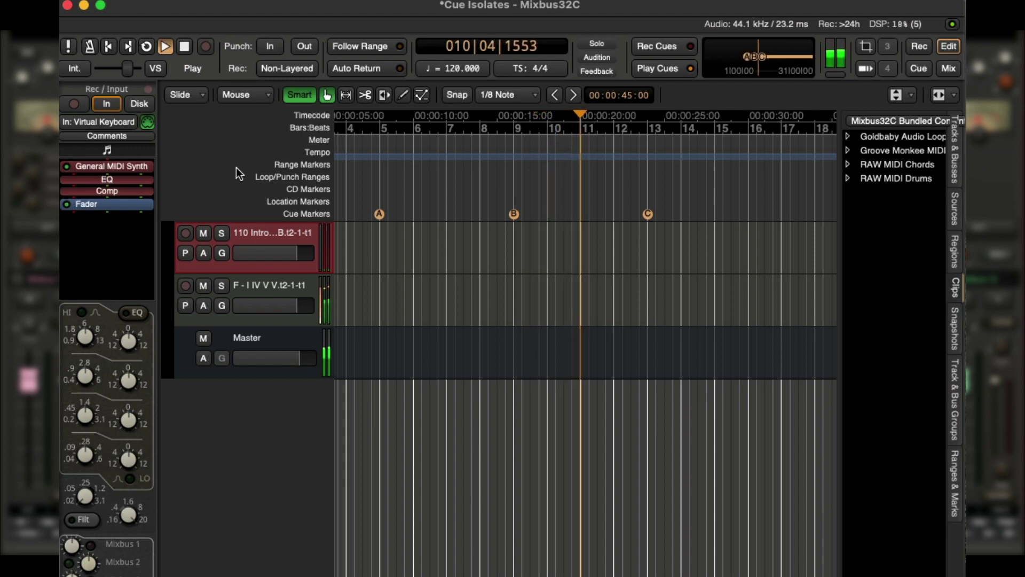
{"action": "key", "text": "space"}
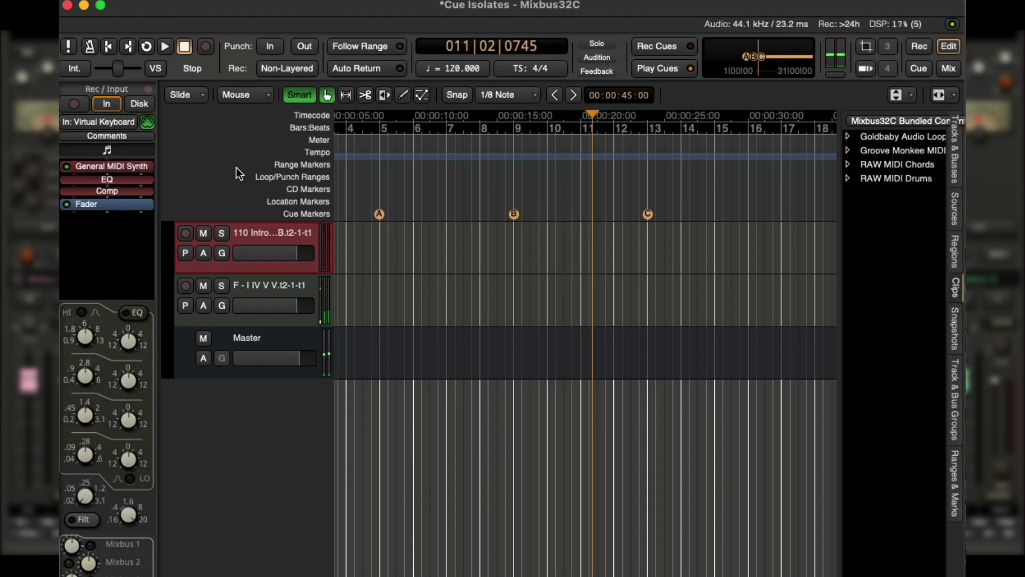
- In the Cue grid, enable Cue Isolate on the drum track's empty slots B and C
{"action": "left_click", "coordinate": [921, 69]}
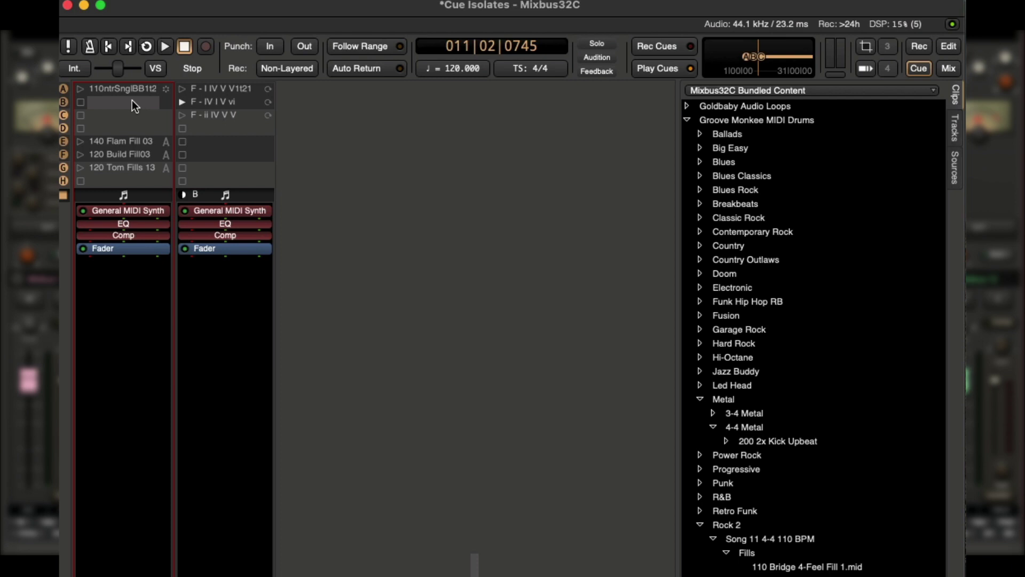
{"action": "right_click", "coordinate": [79, 101]}
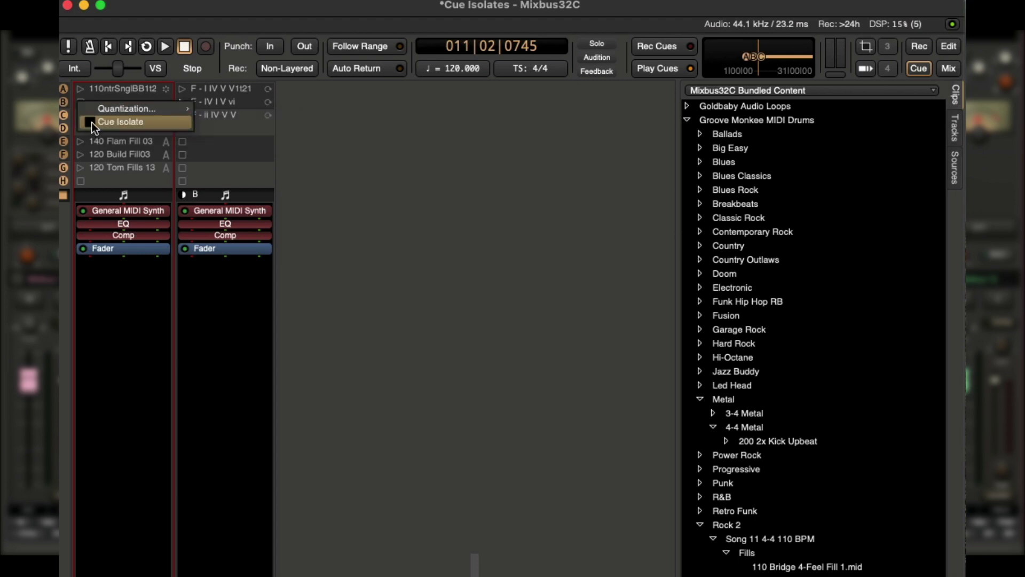
{"action": "left_click", "coordinate": [91, 123]}
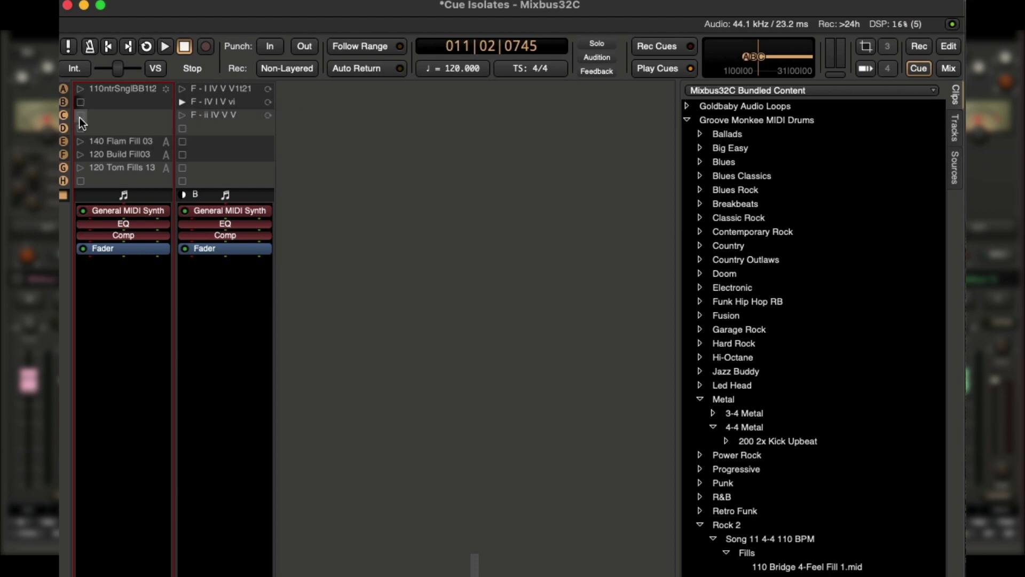
{"action": "right_click", "coordinate": [79, 119]}
{"action": "left_click", "coordinate": [92, 140]}
- Back in the Editor, start playback from bar 4, just before cue A
{"action": "key", "text": "alt+e"}
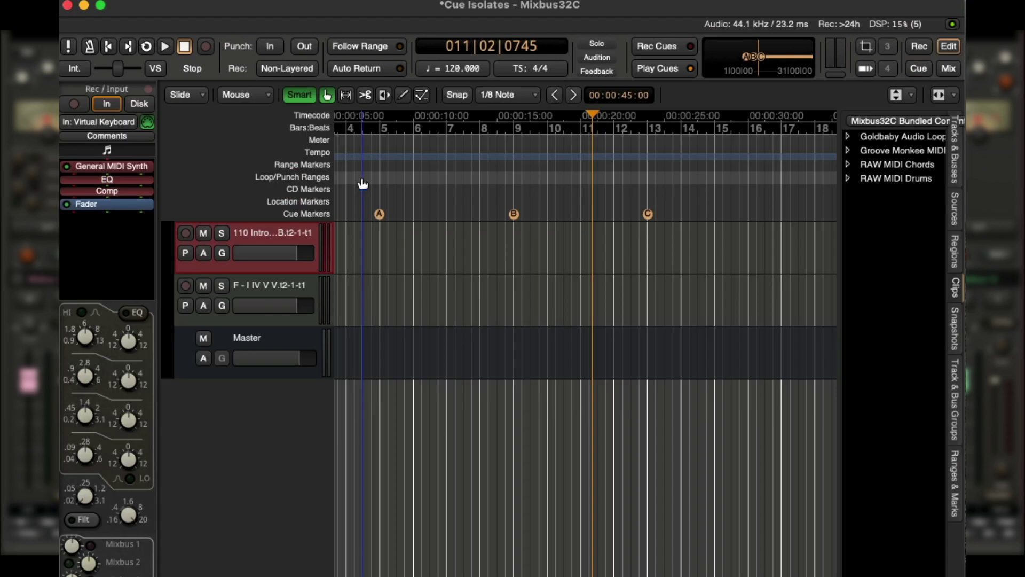
{"action": "left_click", "coordinate": [363, 184]}
{"action": "key", "text": "space"}
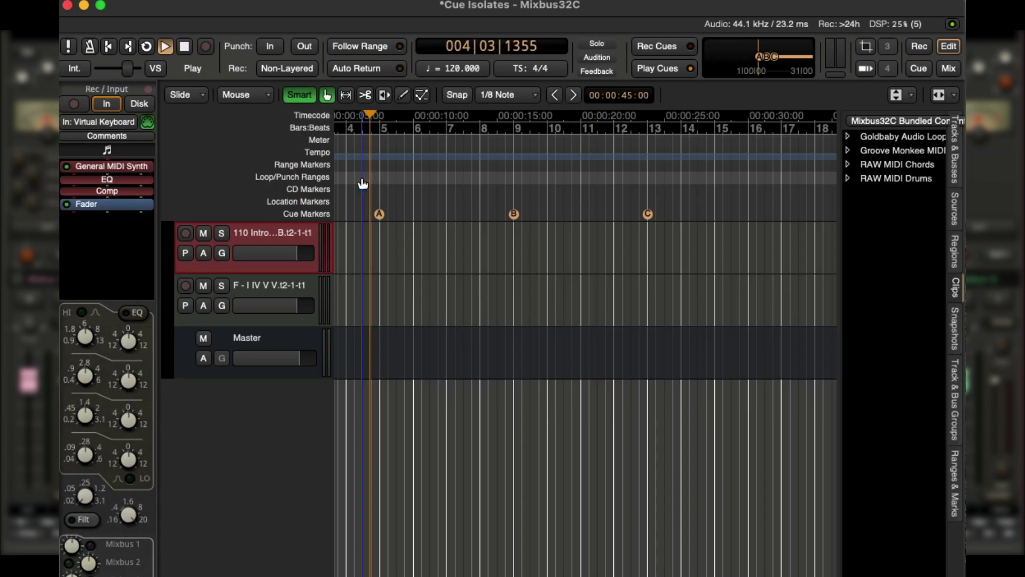